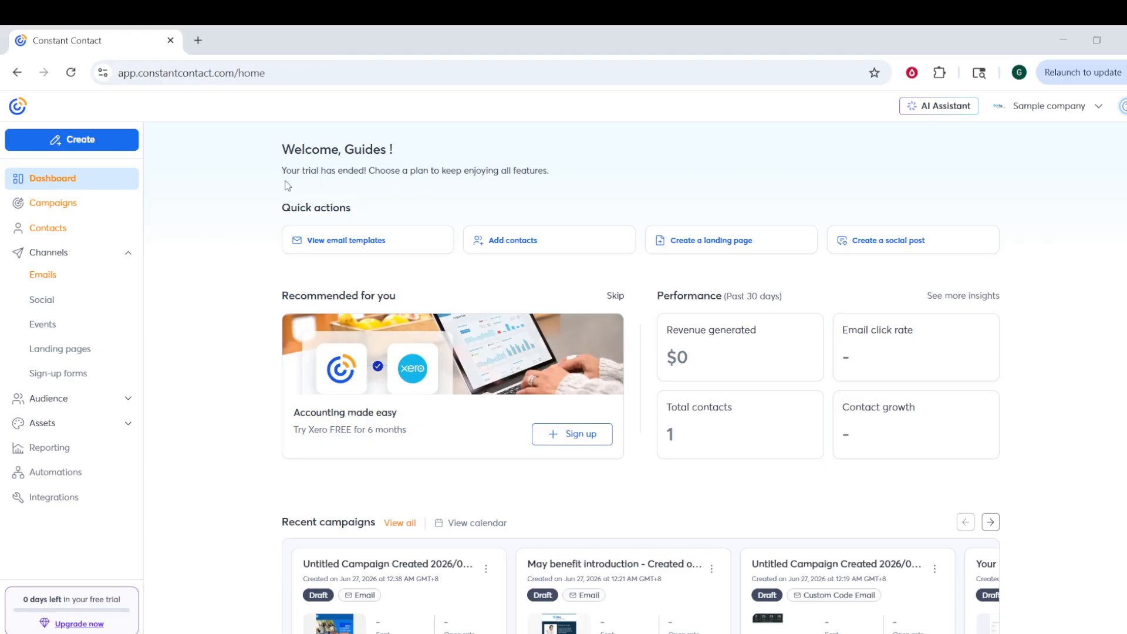
Step: Open the email draft "Untitled Campaign Created 2026/06/27, 12:38:09 AM" and start editing the text block below the Welcome Back heading
{"action": "scroll", "coordinate": [482, 202], "scroll_direction": "down", "scroll_amount": 3}
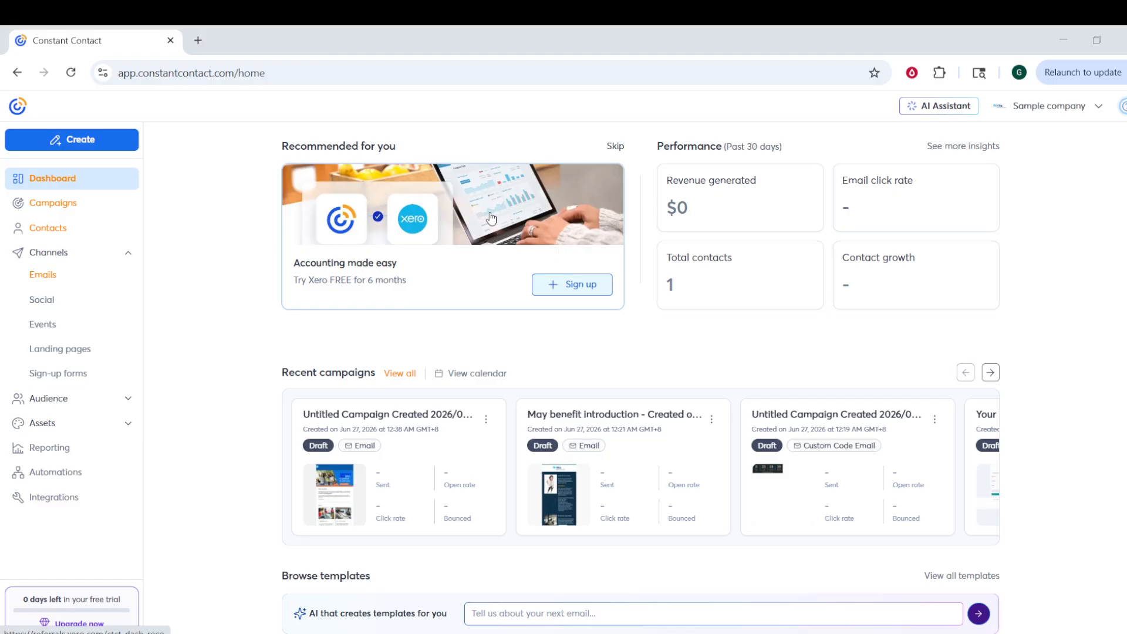
{"action": "scroll", "coordinate": [430, 279], "scroll_direction": "down", "scroll_amount": 1}
{"action": "scroll", "coordinate": [829, 363], "scroll_direction": "up", "scroll_amount": 3}
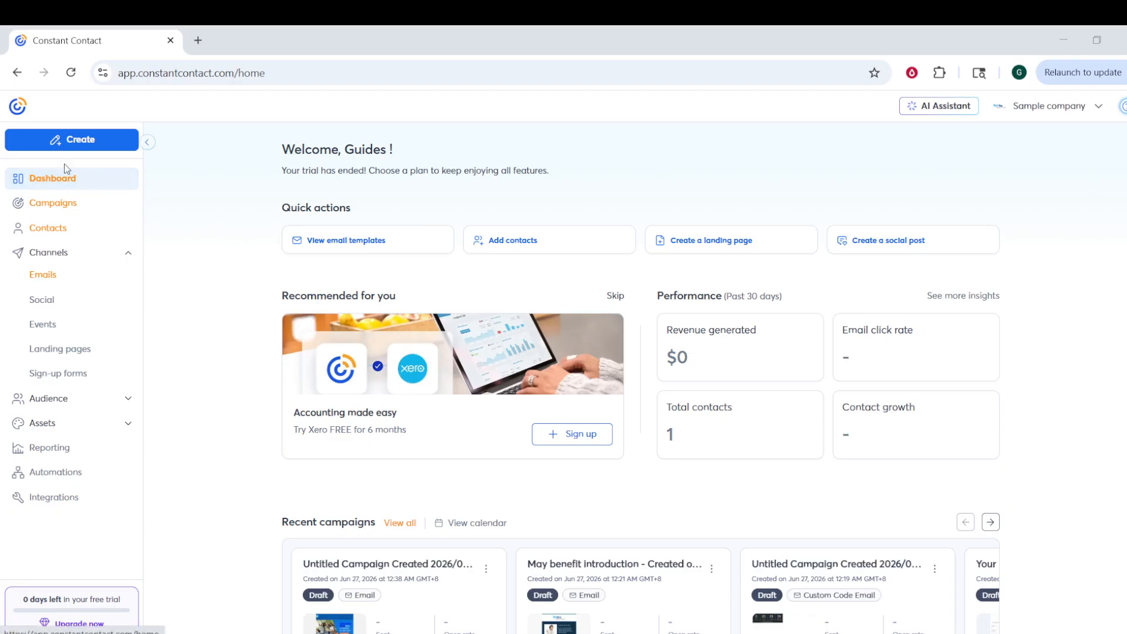
{"action": "left_click", "coordinate": [56, 205]}
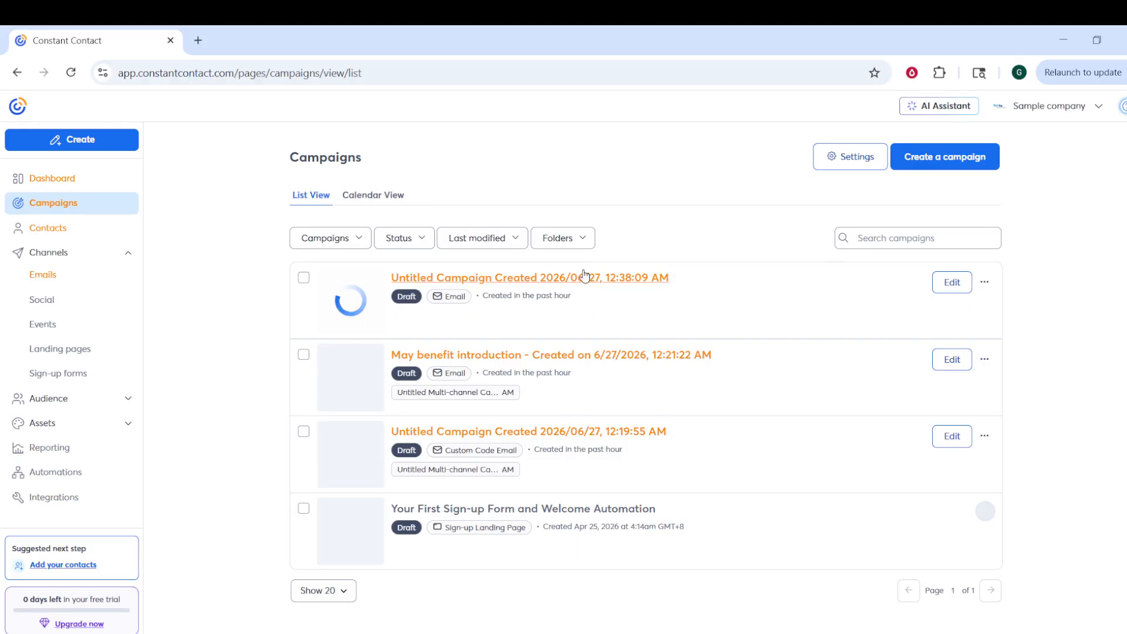
{"action": "left_click", "coordinate": [514, 281]}
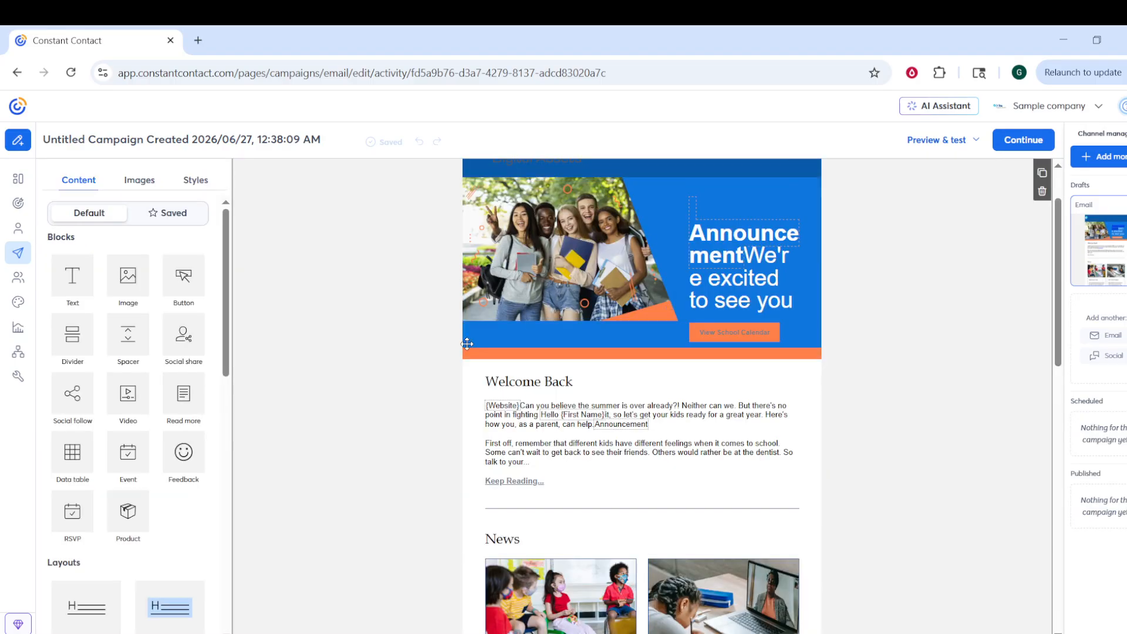
{"action": "scroll", "coordinate": [551, 387], "scroll_direction": "down", "scroll_amount": 1}
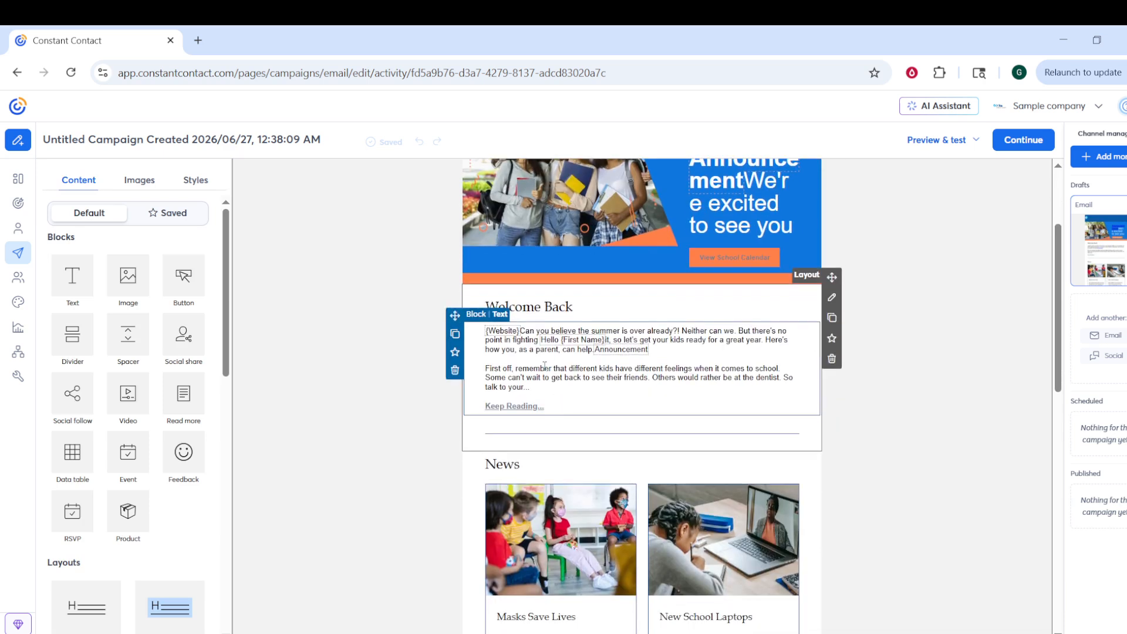
{"action": "left_click", "coordinate": [545, 365]}
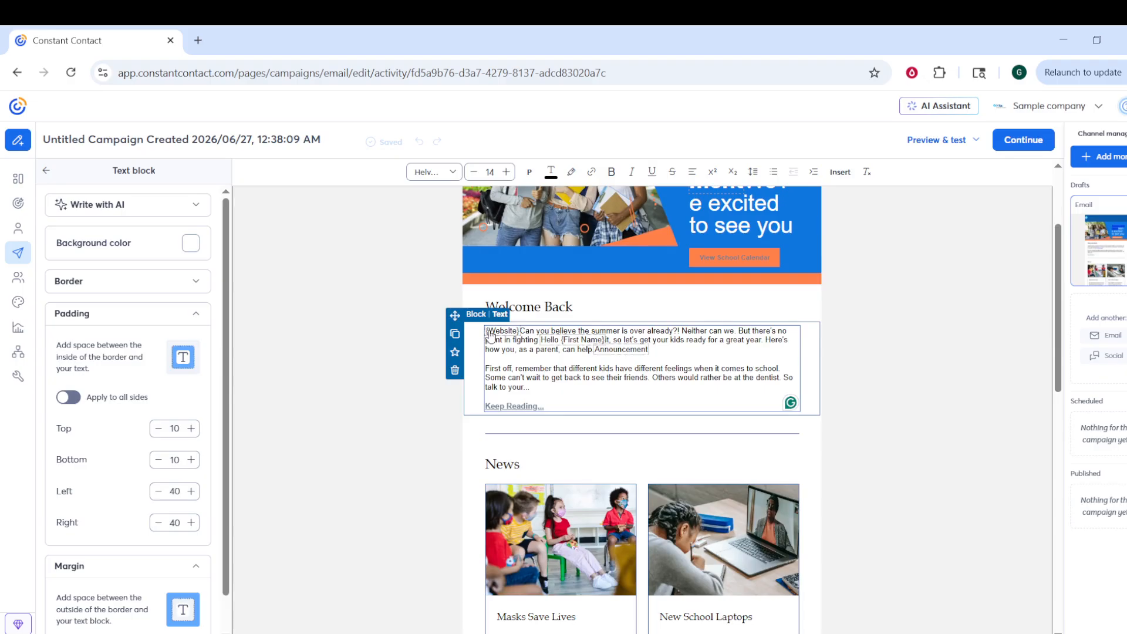
{"action": "double_click", "coordinate": [492, 333]}
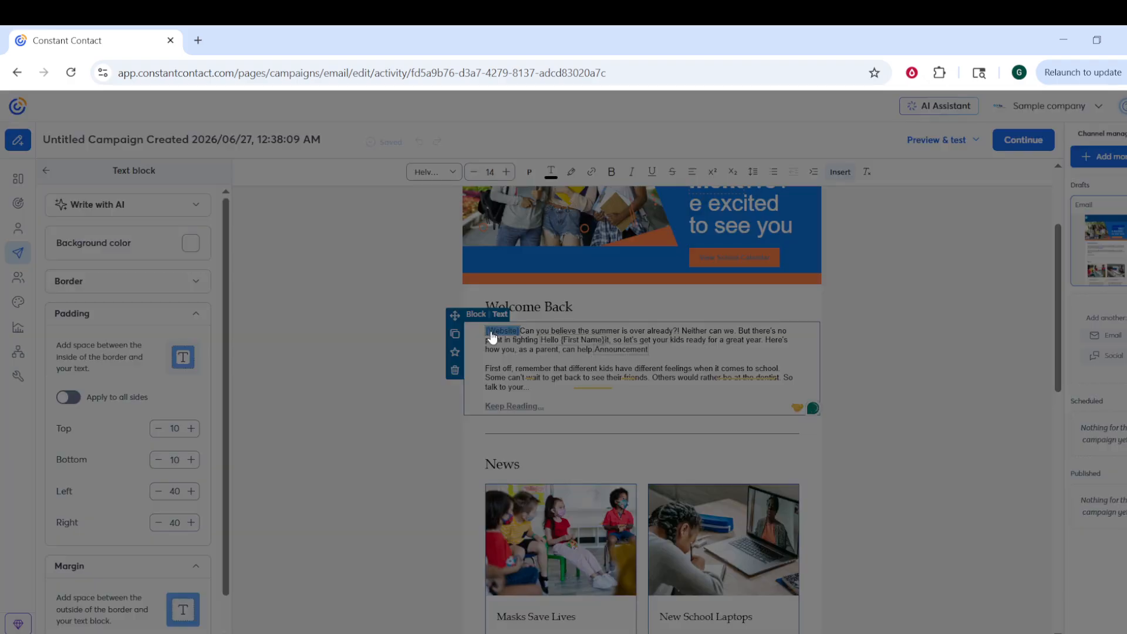
{"action": "left_click", "coordinate": [491, 335]}
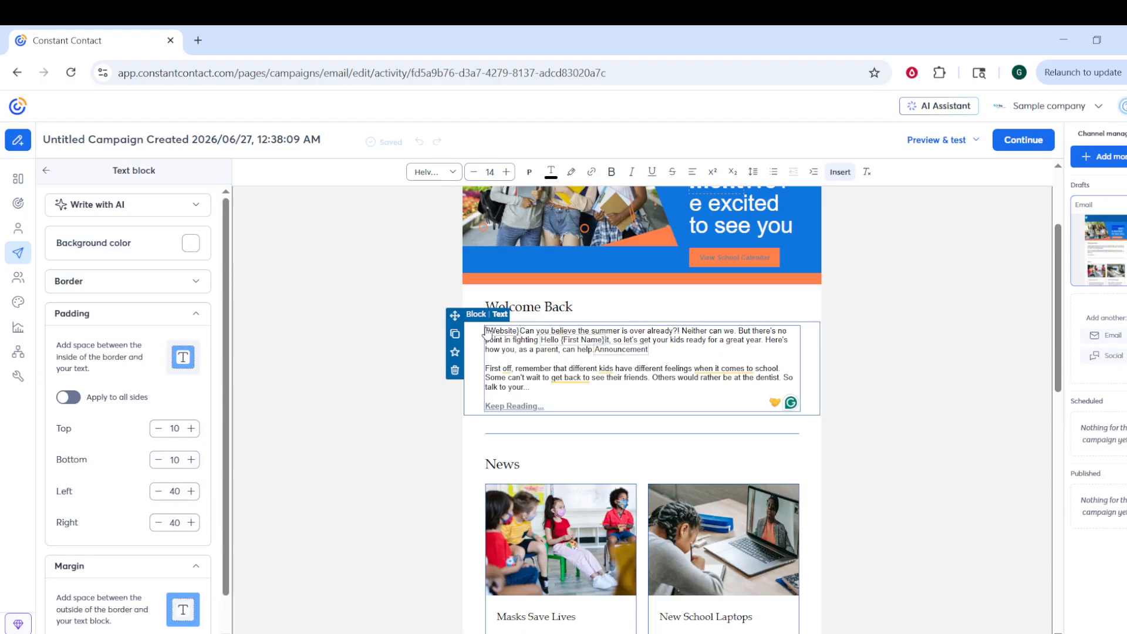
{"action": "double_click", "coordinate": [492, 332]}
{"action": "left_click", "coordinate": [529, 333]}
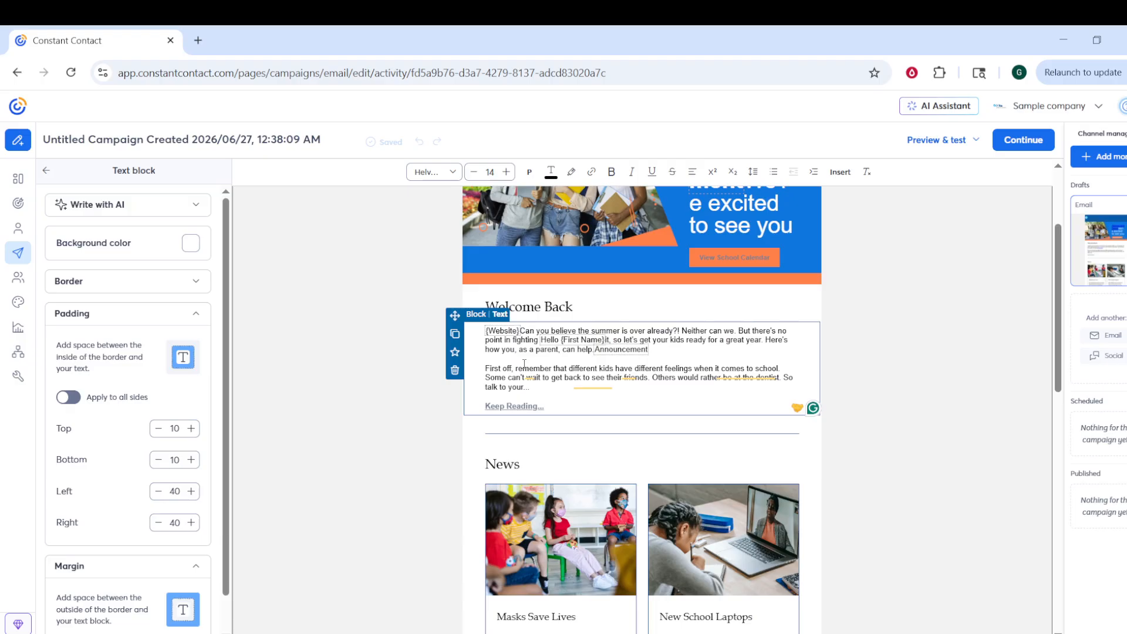
{"action": "left_click", "coordinate": [516, 332]}
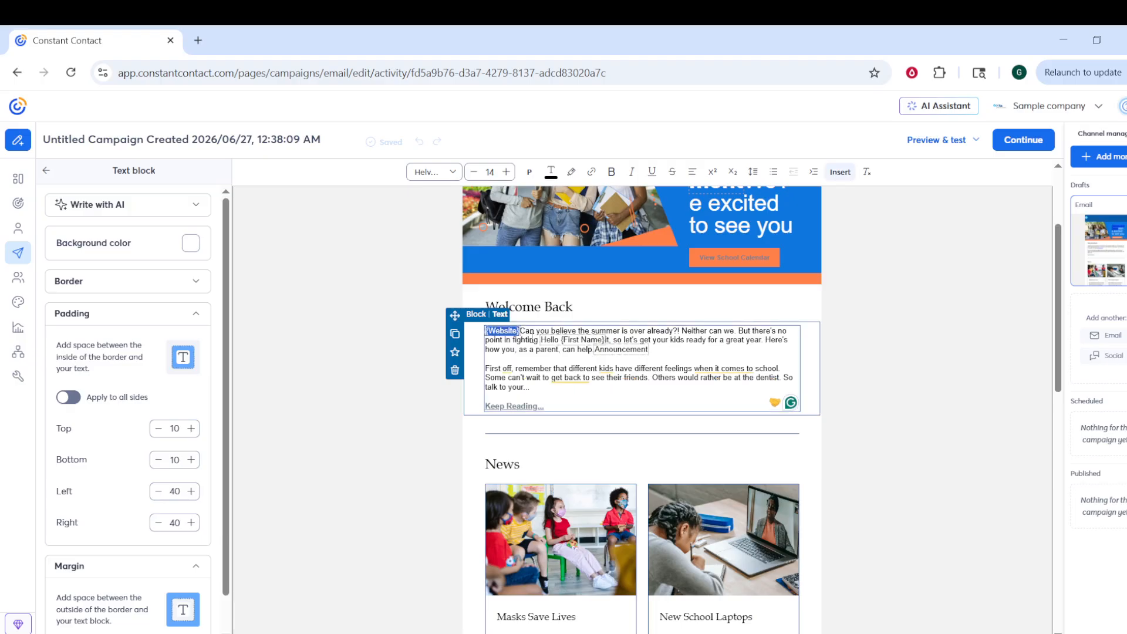
{"action": "left_click", "coordinate": [538, 348]}
{"action": "left_click", "coordinate": [552, 379]}
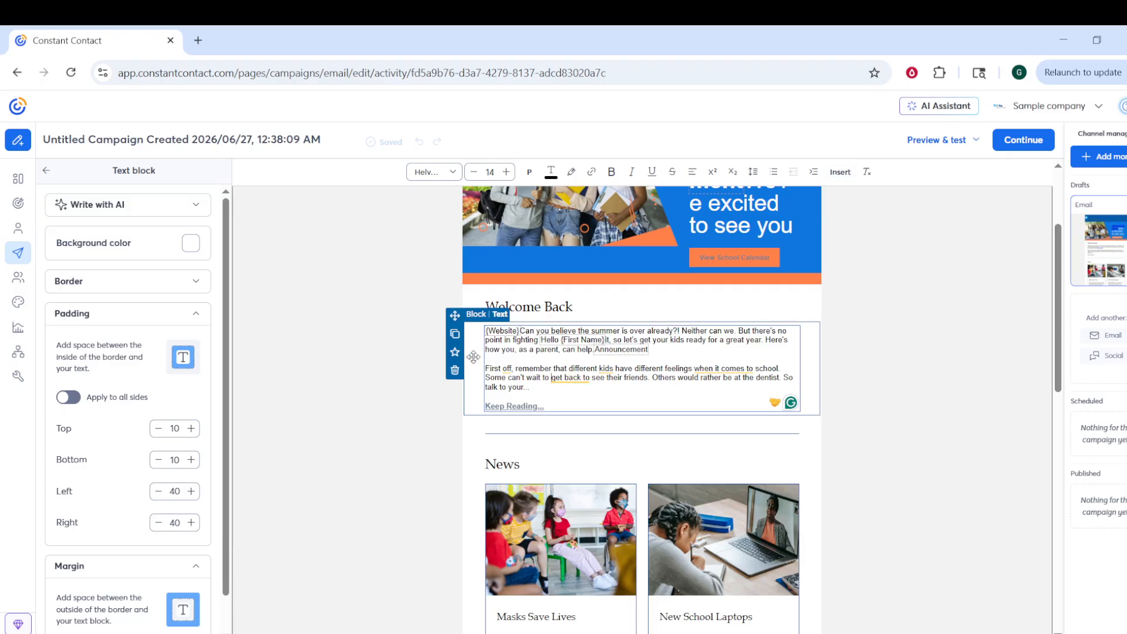
Step: Apply superscript formatting to the whole second paragraph, beginning "First off, remember", in the Welcome Back text block
{"action": "left_click_drag", "start_coordinate": [486, 368], "coordinate": [530, 390]}
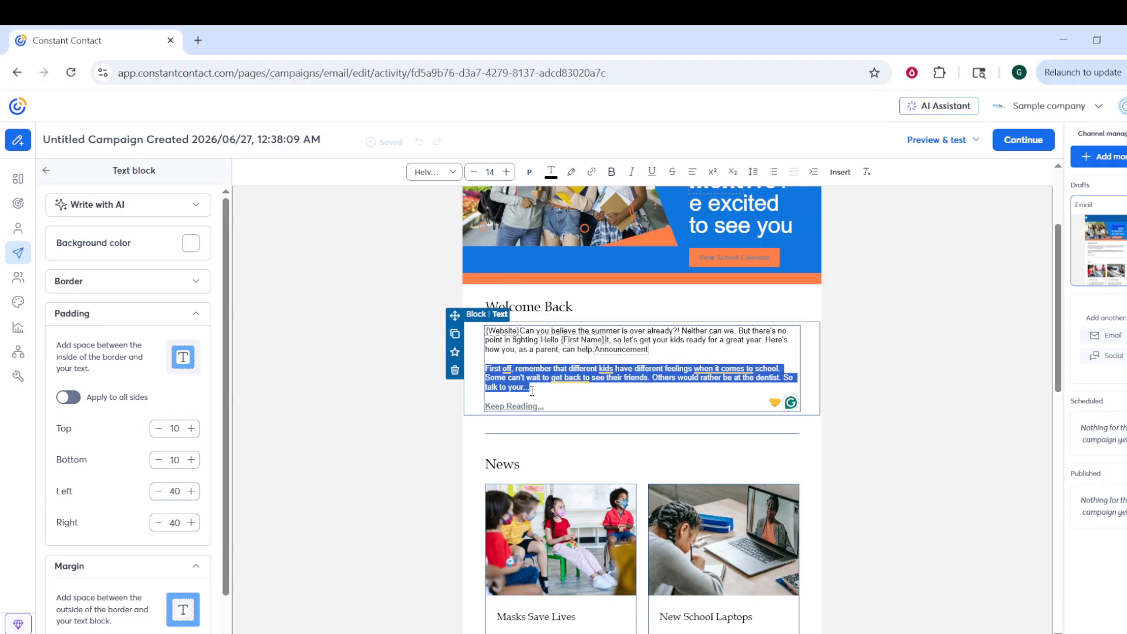
{"action": "left_click", "coordinate": [714, 176]}
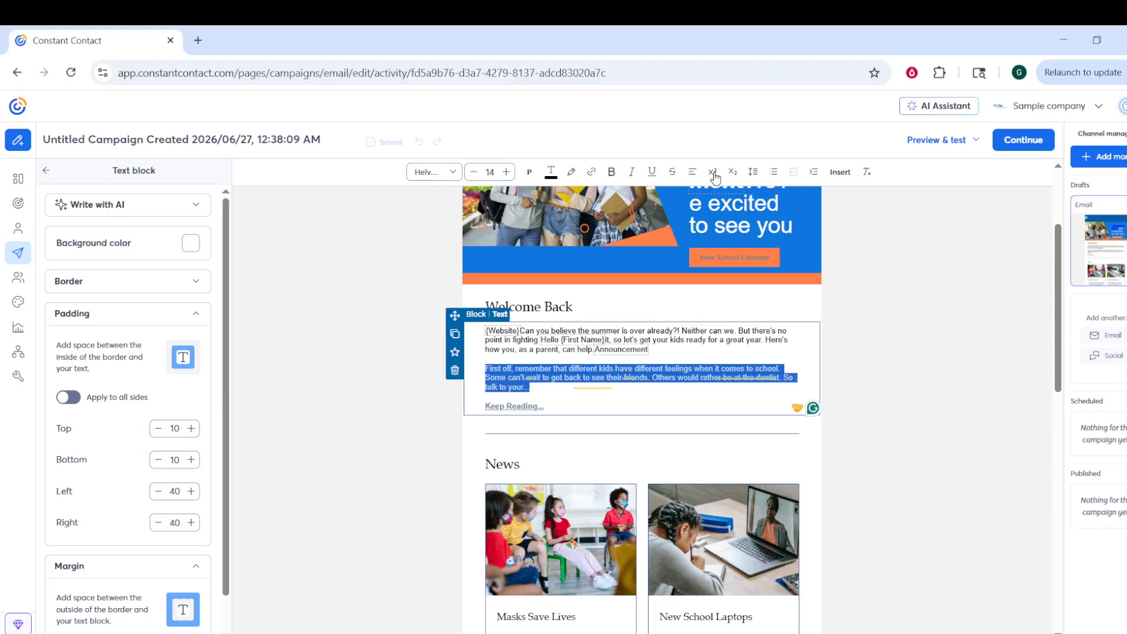
{"action": "left_click", "coordinate": [714, 176]}
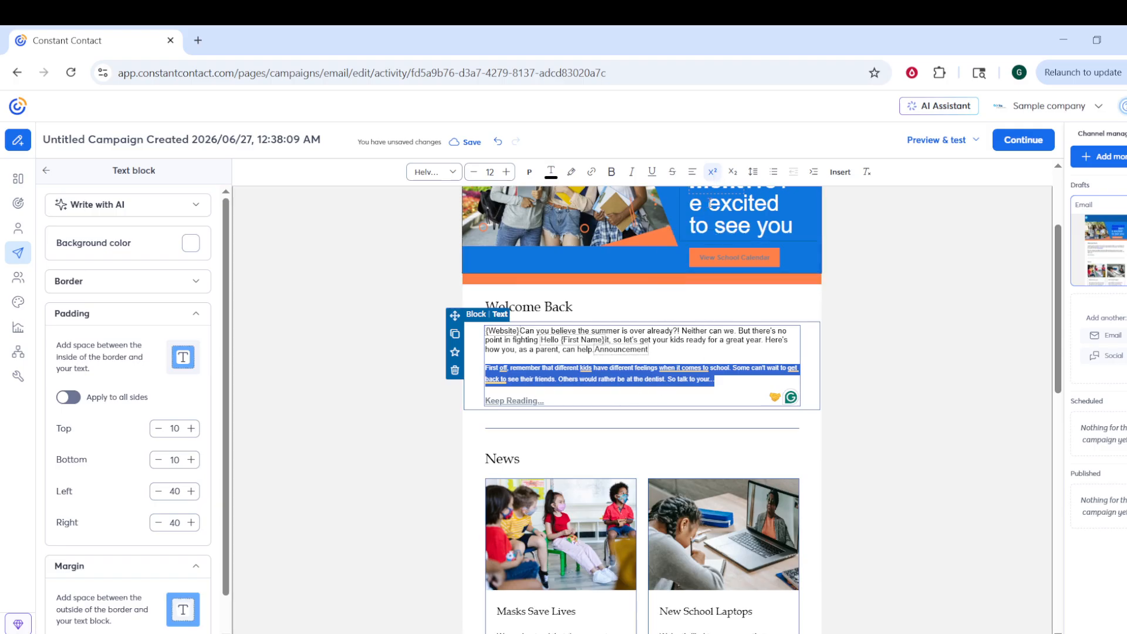
{"action": "left_click", "coordinate": [715, 175]}
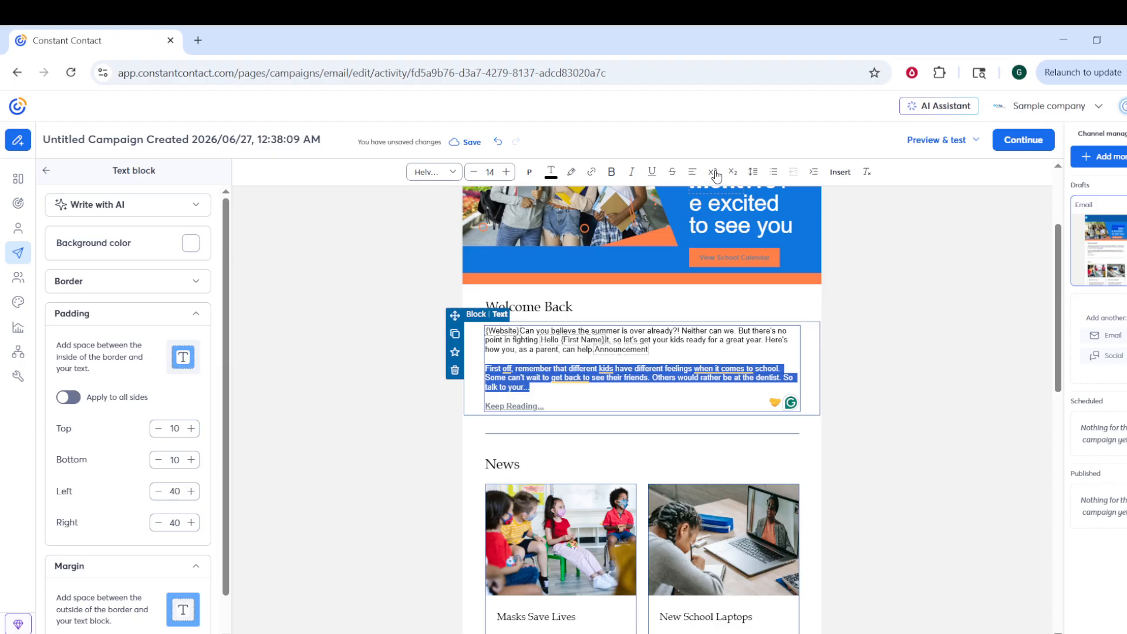
{"action": "left_click", "coordinate": [715, 174]}
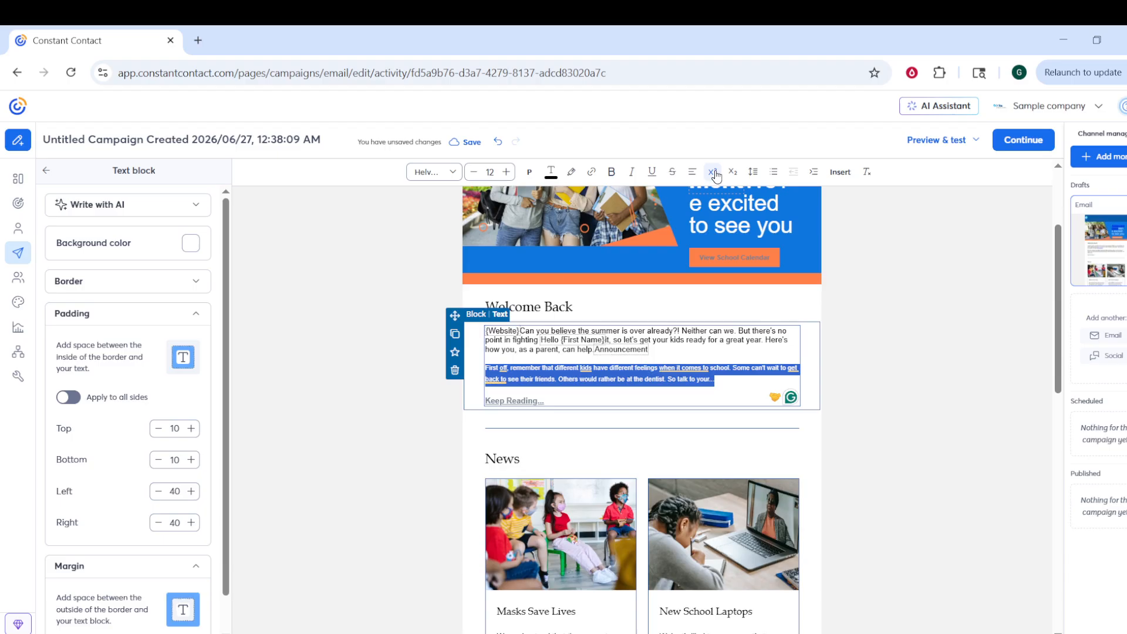
{"action": "left_click", "coordinate": [715, 174]}
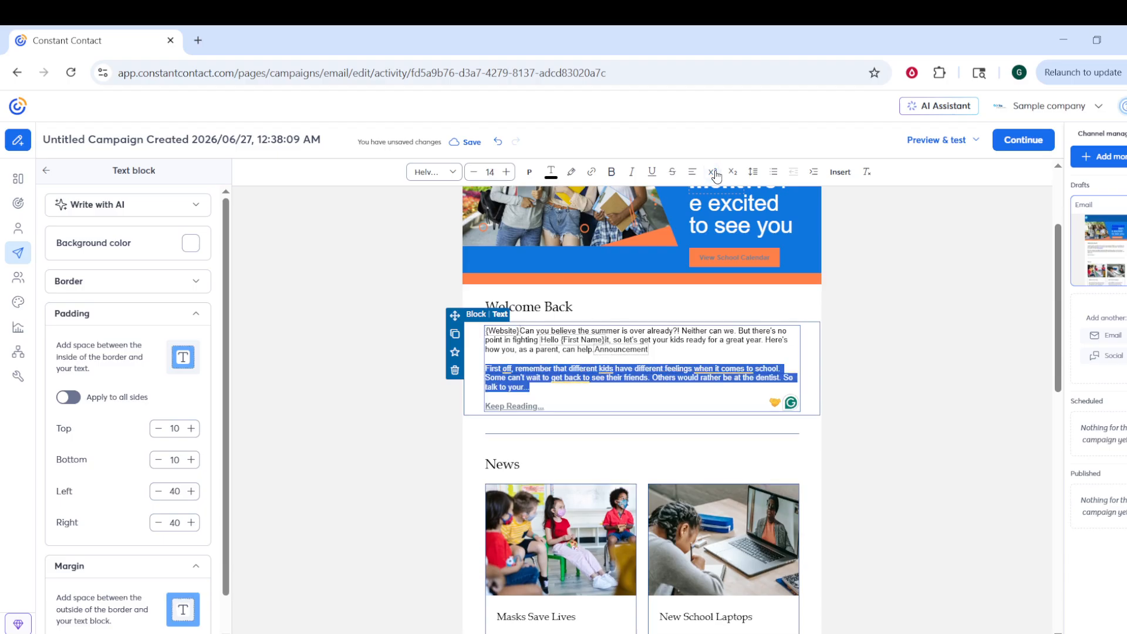
{"action": "left_click", "coordinate": [715, 174]}
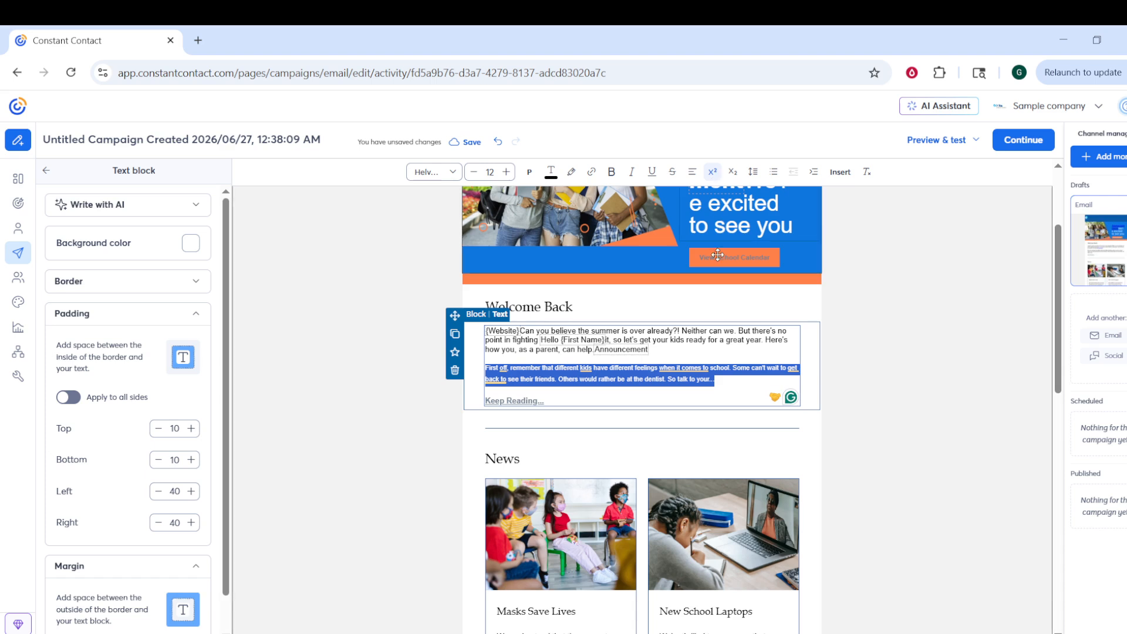
Step: Apply superscript to the first paragraph of the Welcome Back text block, from just after the "C" of "Can" through "Announcement"
{"action": "left_click", "coordinate": [536, 332]}
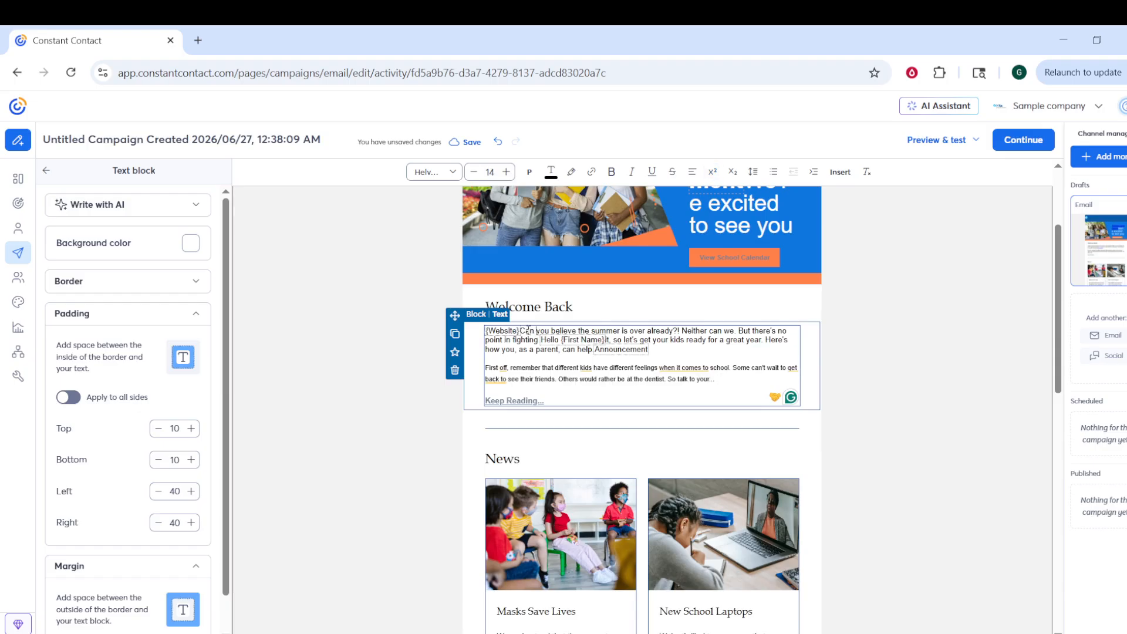
{"action": "left_click_drag", "start_coordinate": [532, 333], "coordinate": [665, 350]}
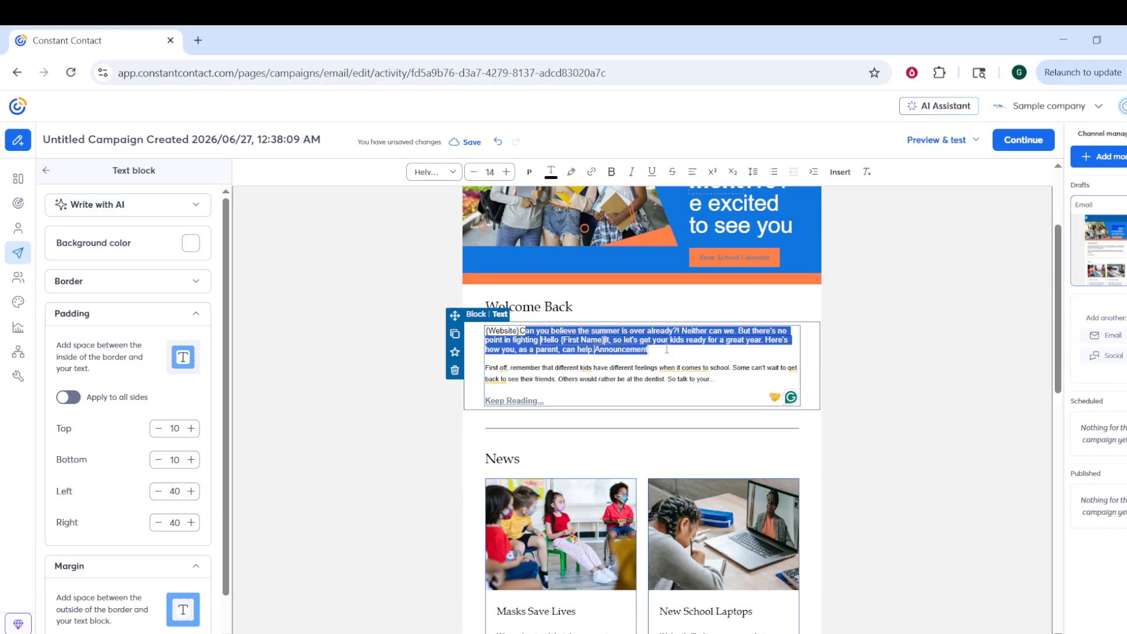
{"action": "left_click", "coordinate": [714, 173]}
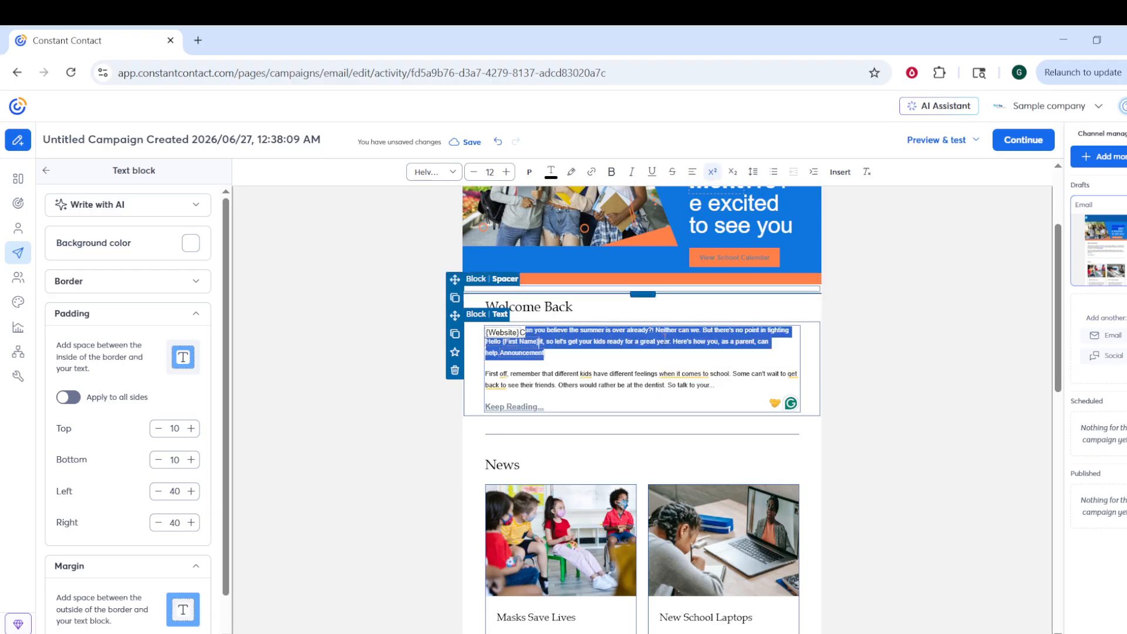
{"action": "left_click", "coordinate": [648, 357]}
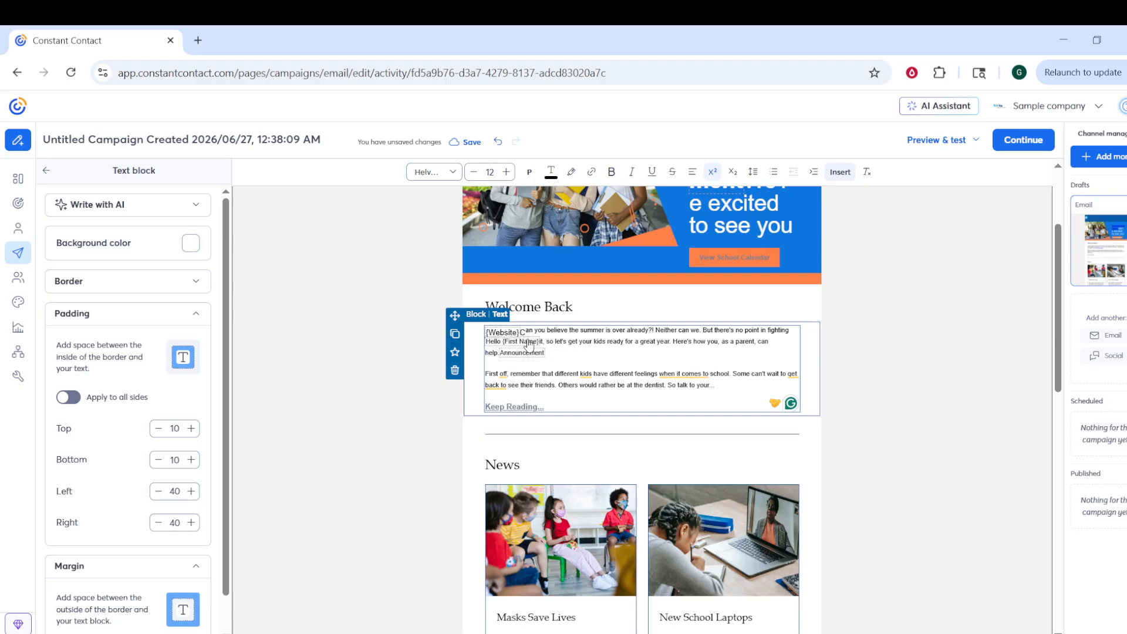
Step: Try to apply superscript to the Website placeholder at the start of the first paragraph
{"action": "double_click", "coordinate": [496, 336]}
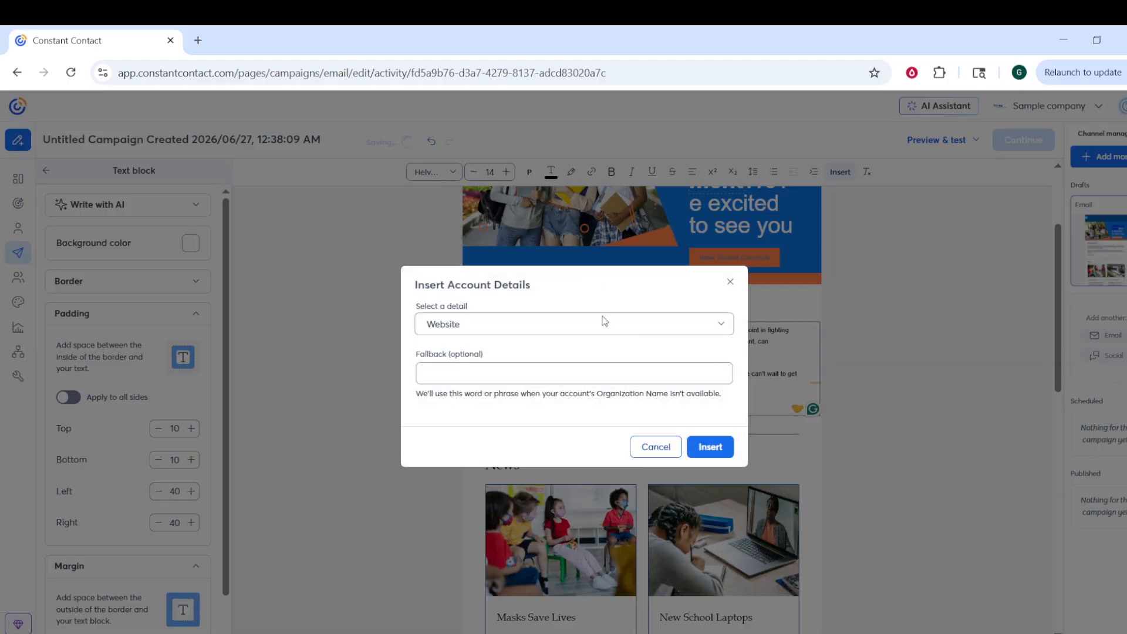
{"action": "left_click", "coordinate": [769, 340]}
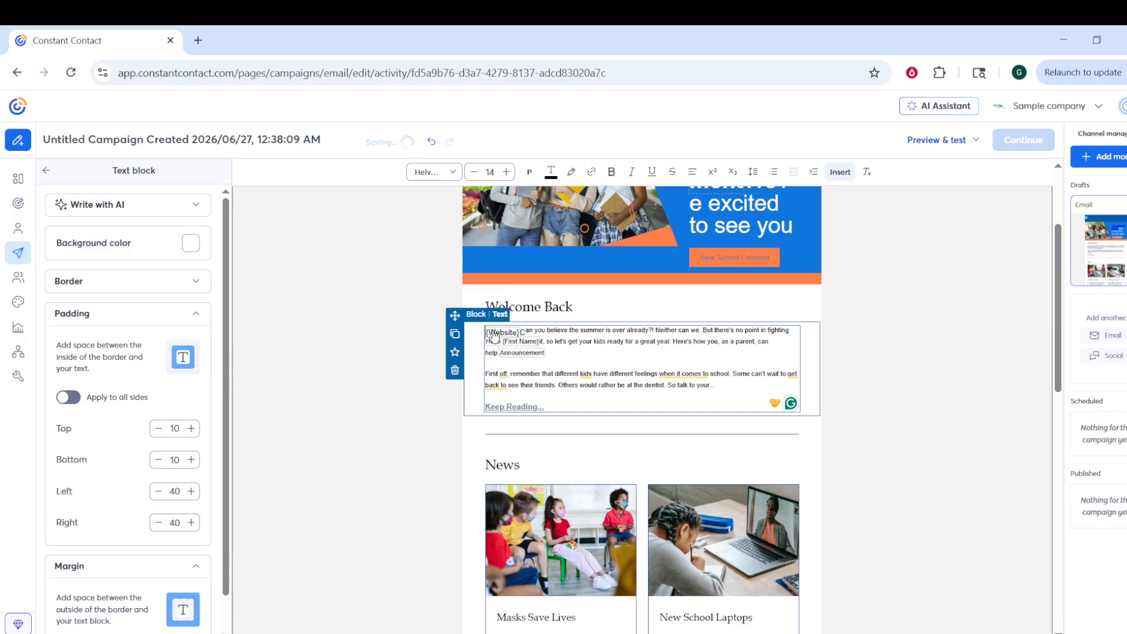
{"action": "left_click_drag", "start_coordinate": [489, 336], "coordinate": [524, 333]}
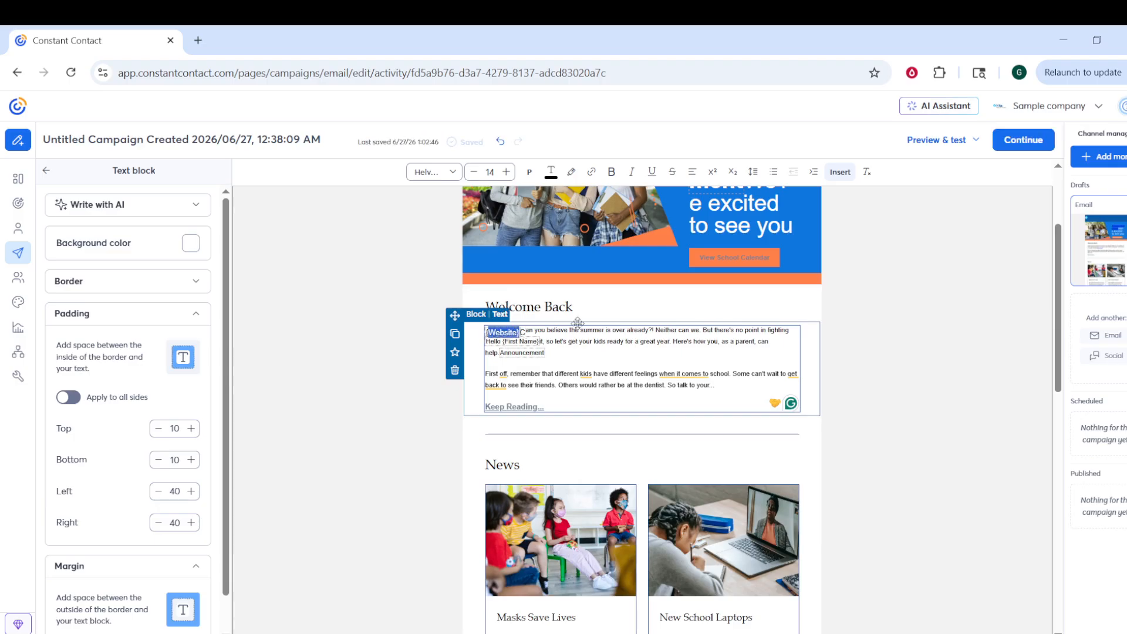
{"action": "left_click", "coordinate": [496, 337]}
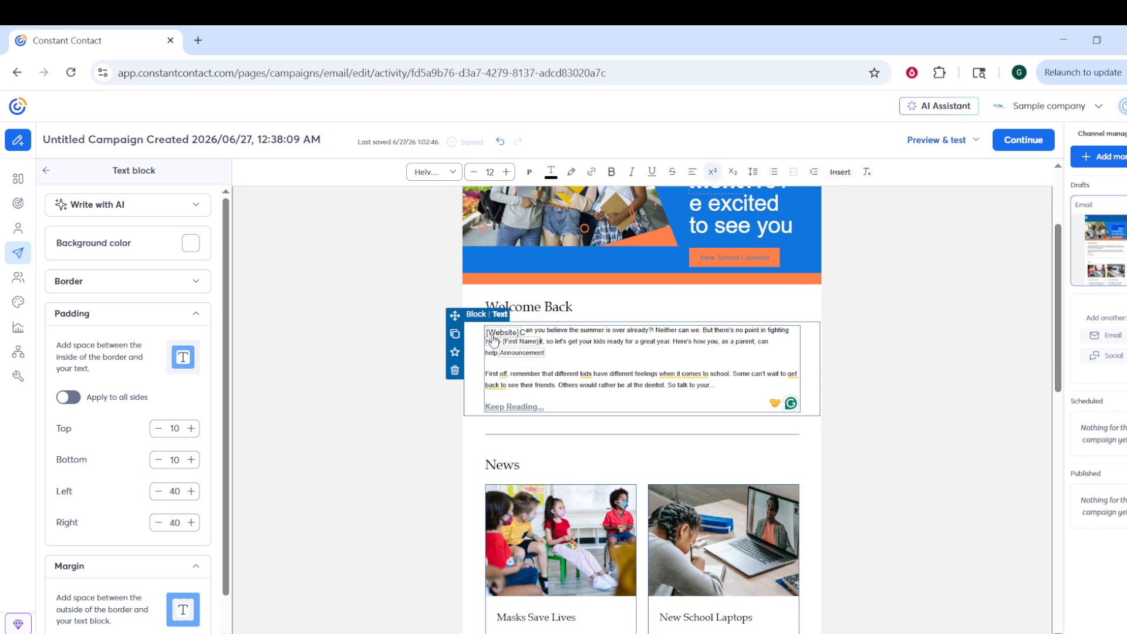
{"action": "left_click_drag", "start_coordinate": [487, 335], "coordinate": [530, 335]}
{"action": "left_click", "coordinate": [516, 333]}
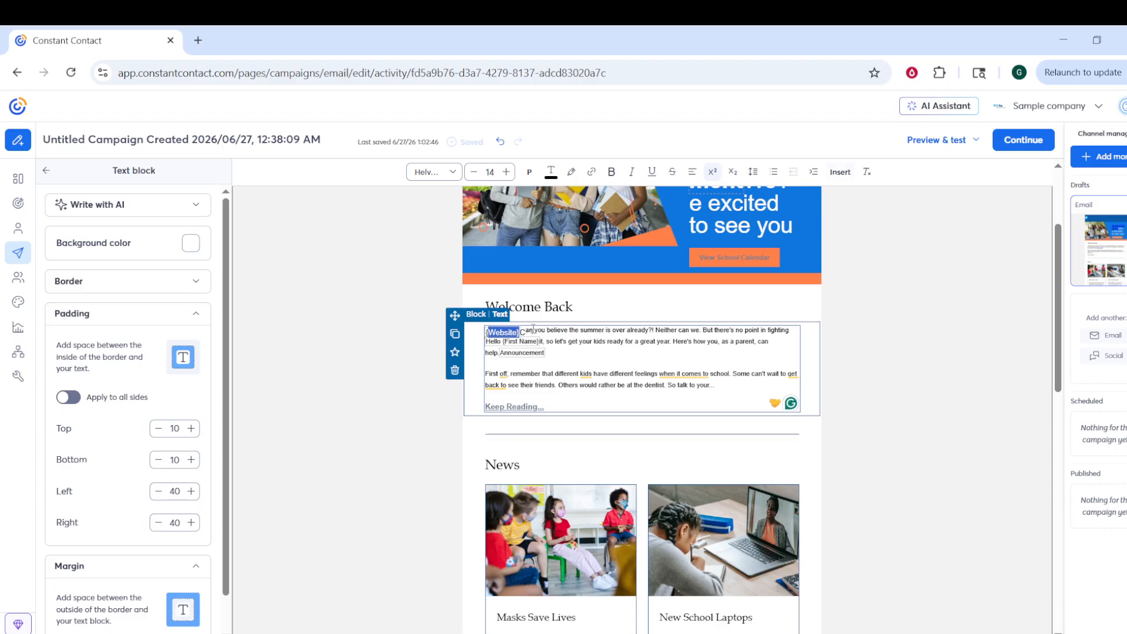
{"action": "left_click", "coordinate": [711, 174]}
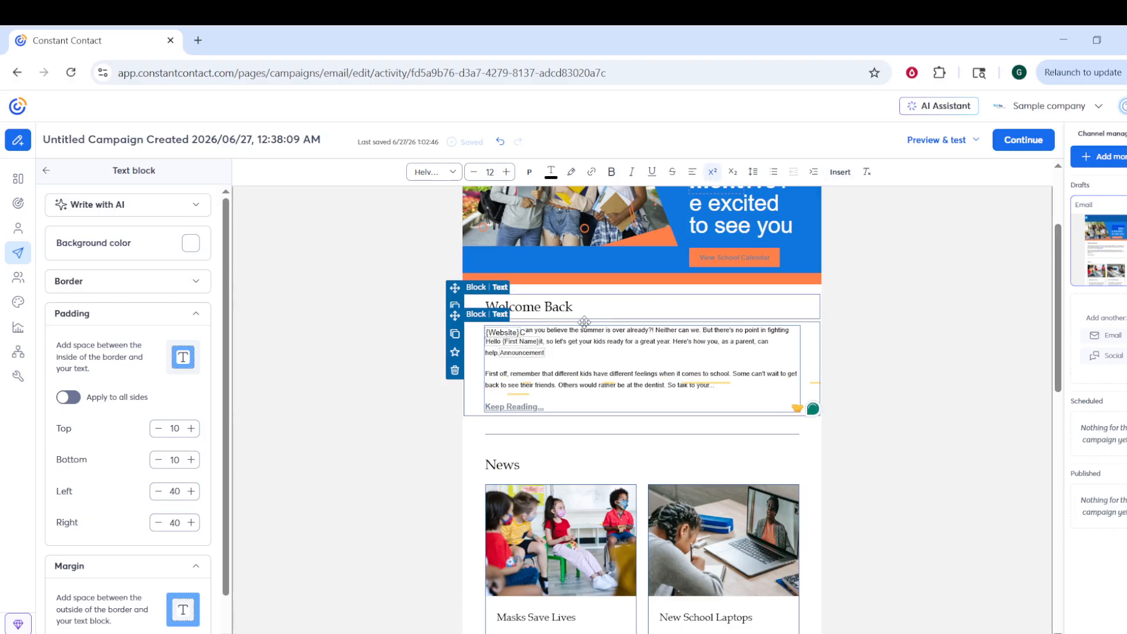
{"action": "left_click", "coordinate": [713, 174]}
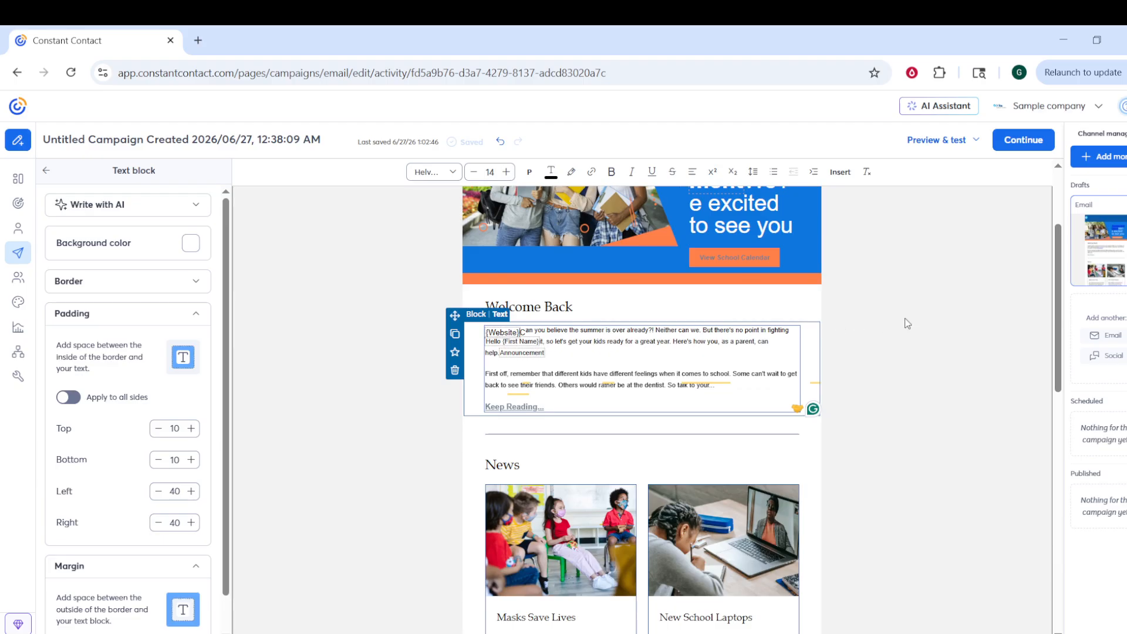
Step: Leave the text block's editing mode and continue with the email campaign
{"action": "left_click", "coordinate": [919, 317]}
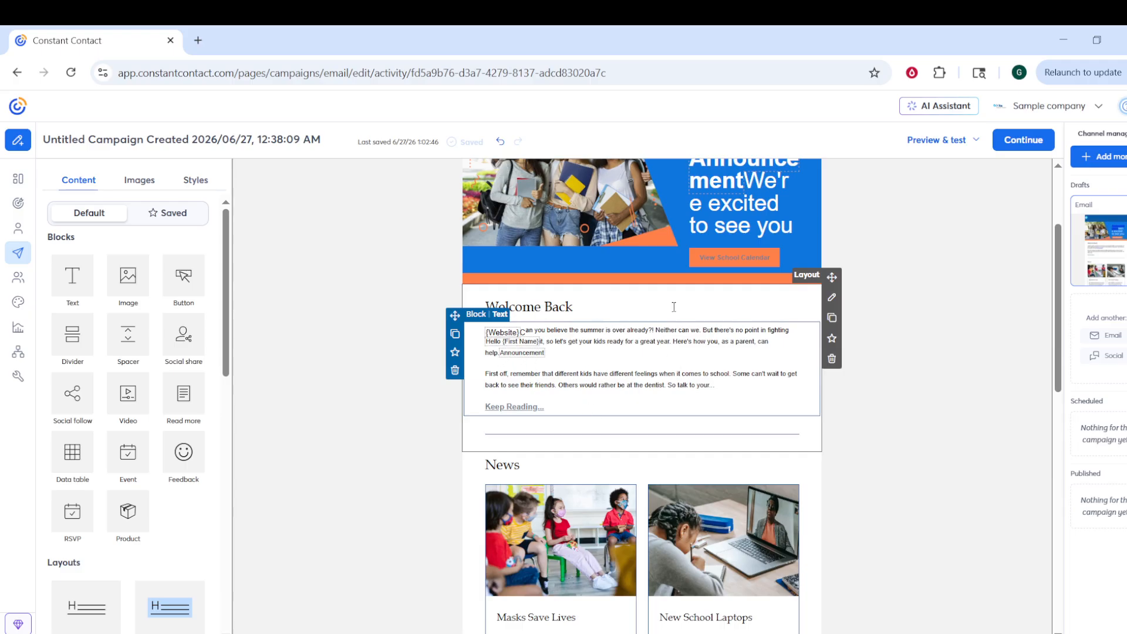
{"action": "left_click", "coordinate": [1036, 144]}
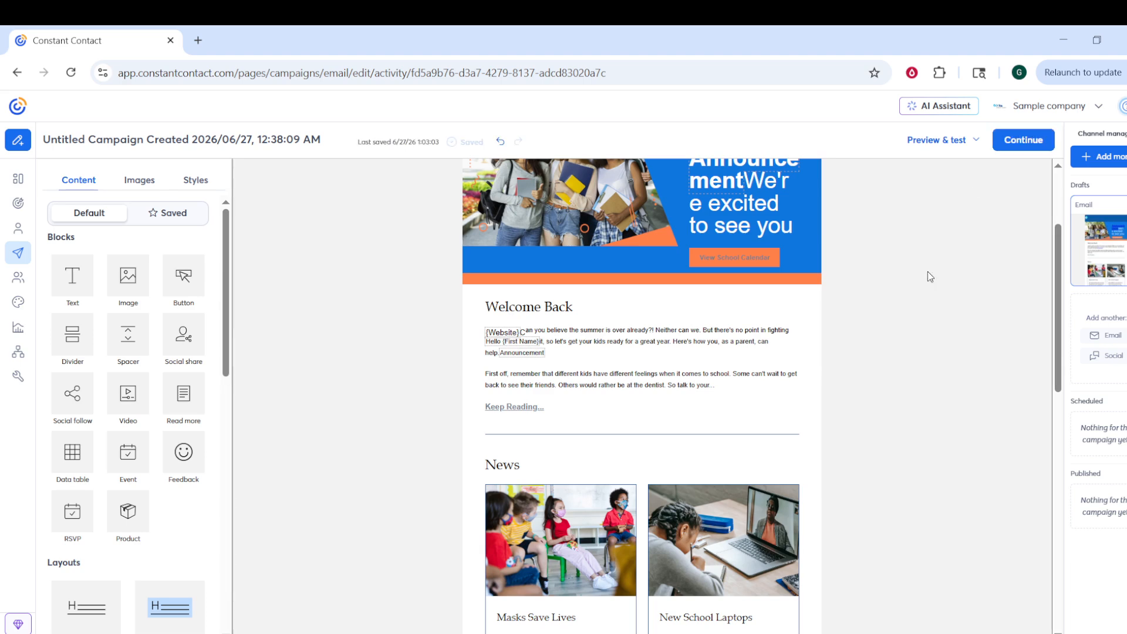